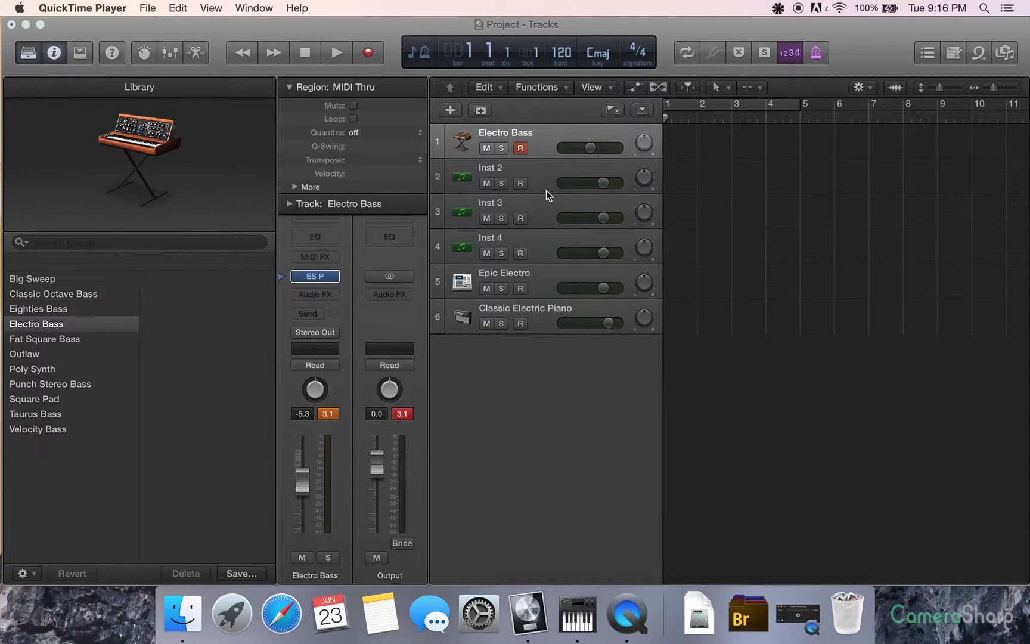
Inspect the track's Electro Bass synth settings and dismiss its window
double_click(325, 277)
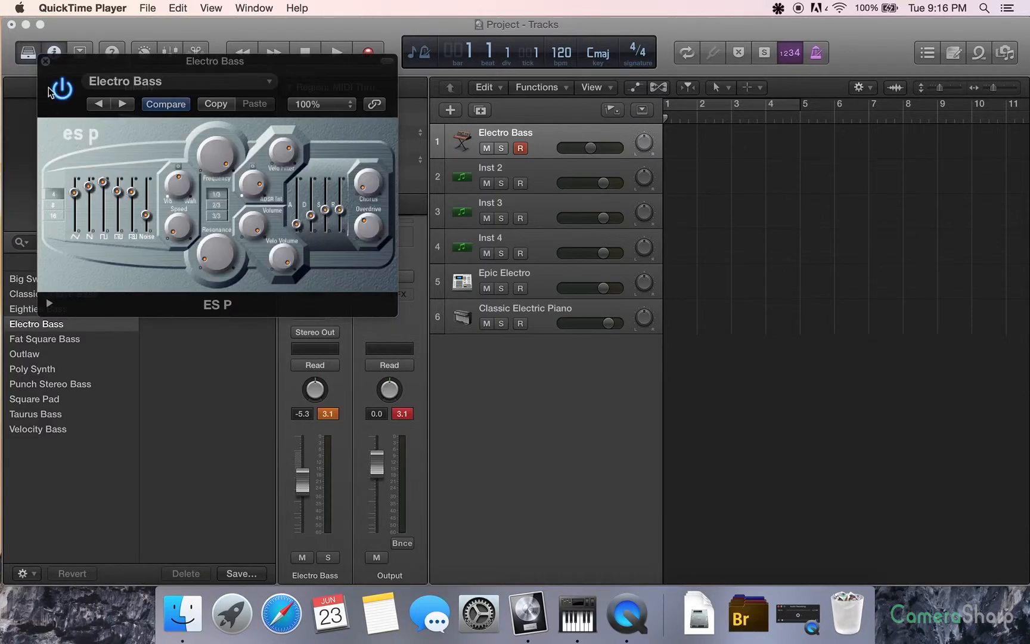
click(45, 62)
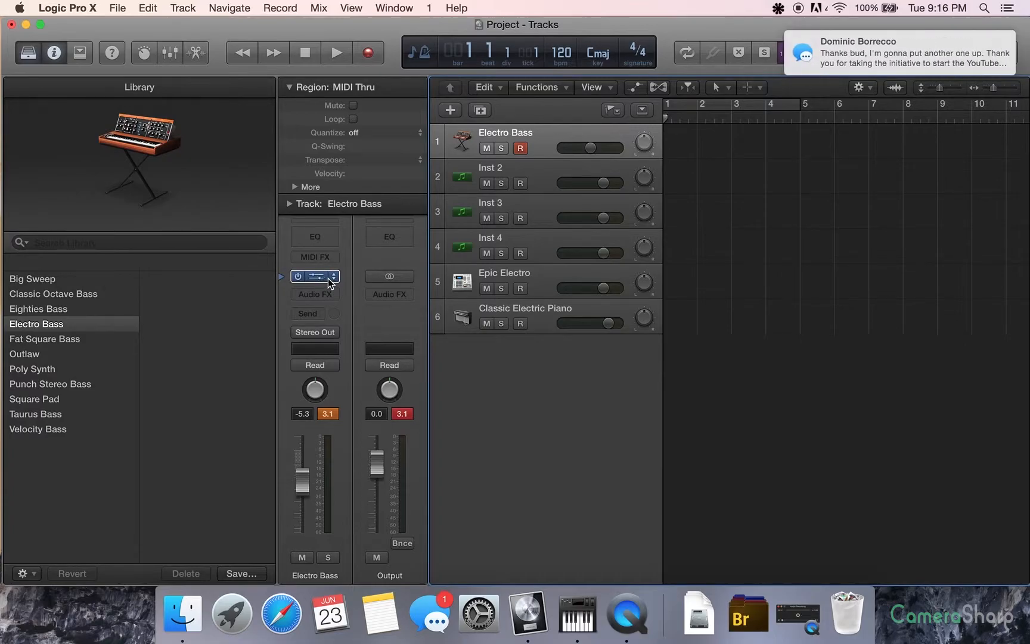
drag(806, 43, 1027, 63)
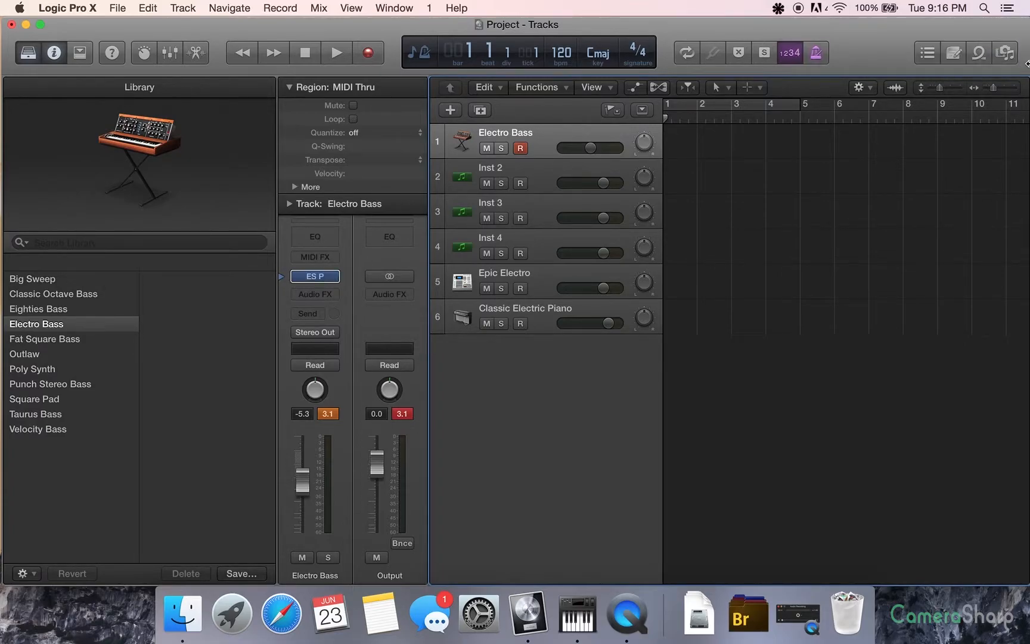
click(321, 279)
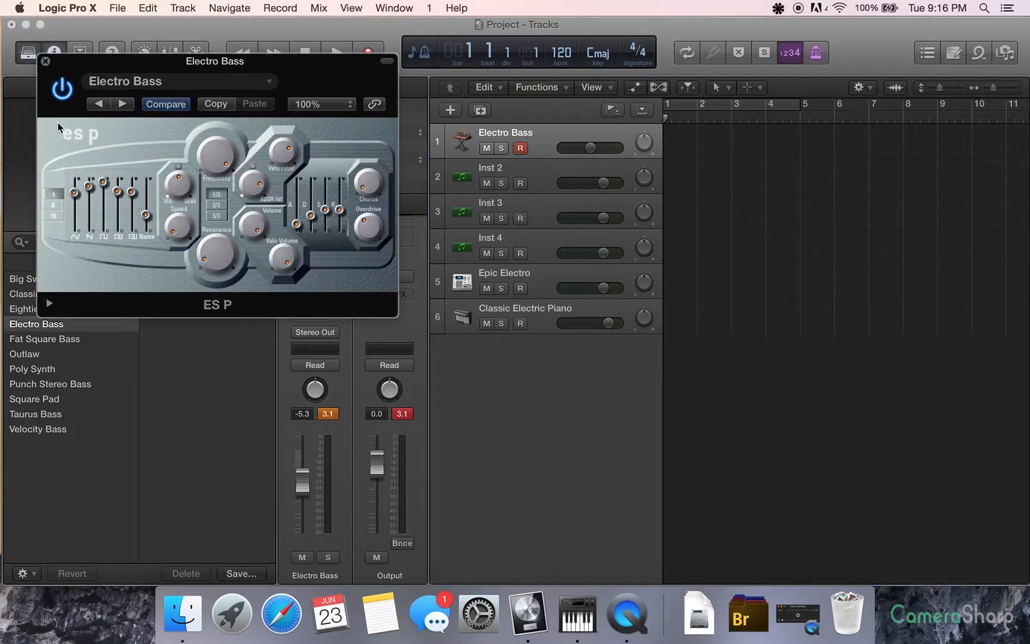
click(46, 62)
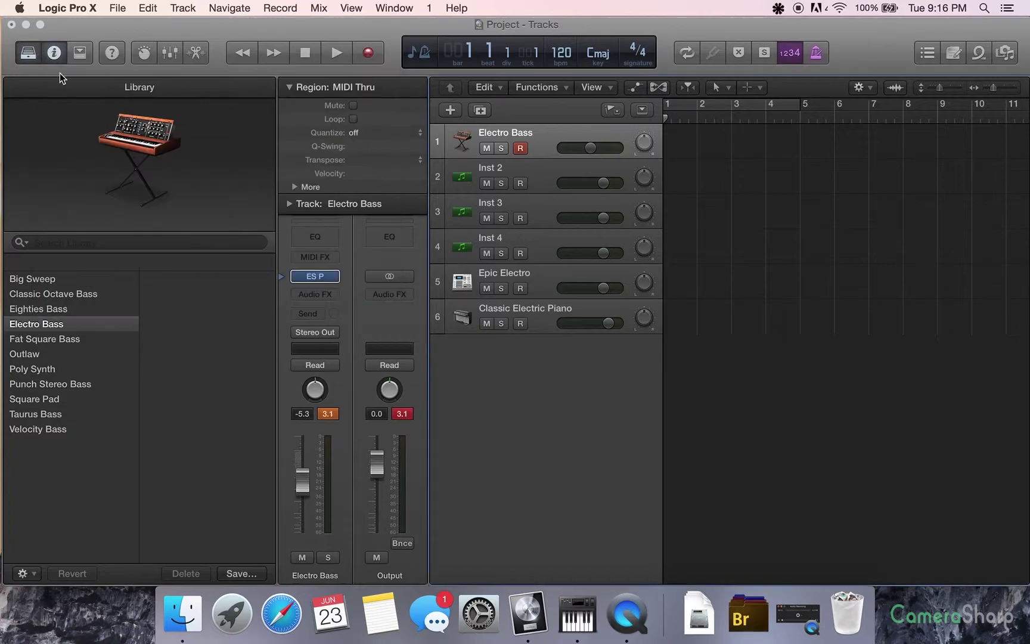
Replace the instrument with a stereo EXS24 sampler loaded with Acoustic Pianos > Steinway Piano 2
click(336, 278)
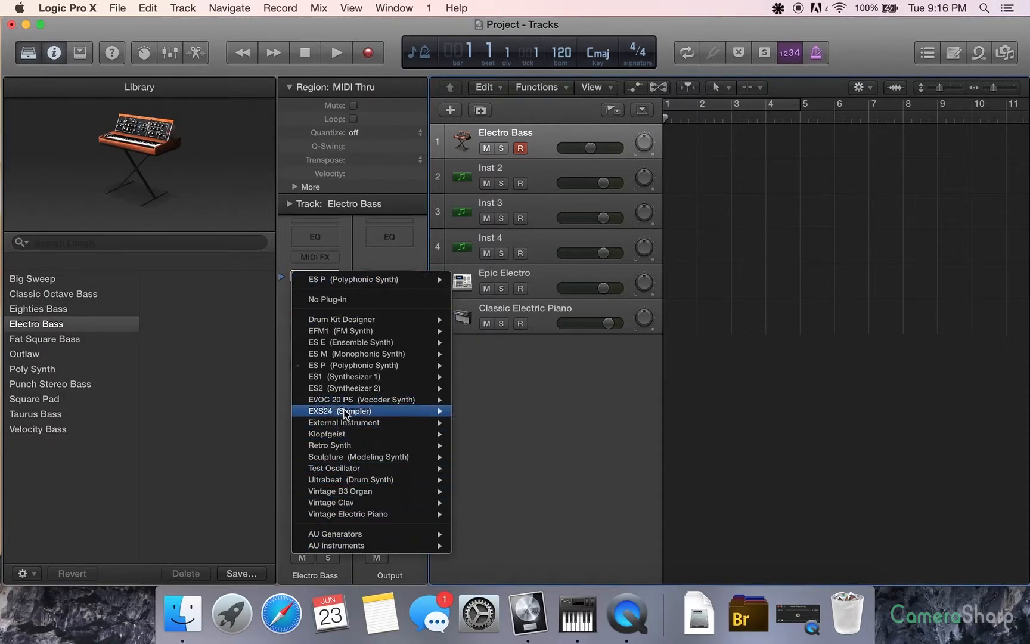
mouse_move(340, 411)
click(498, 422)
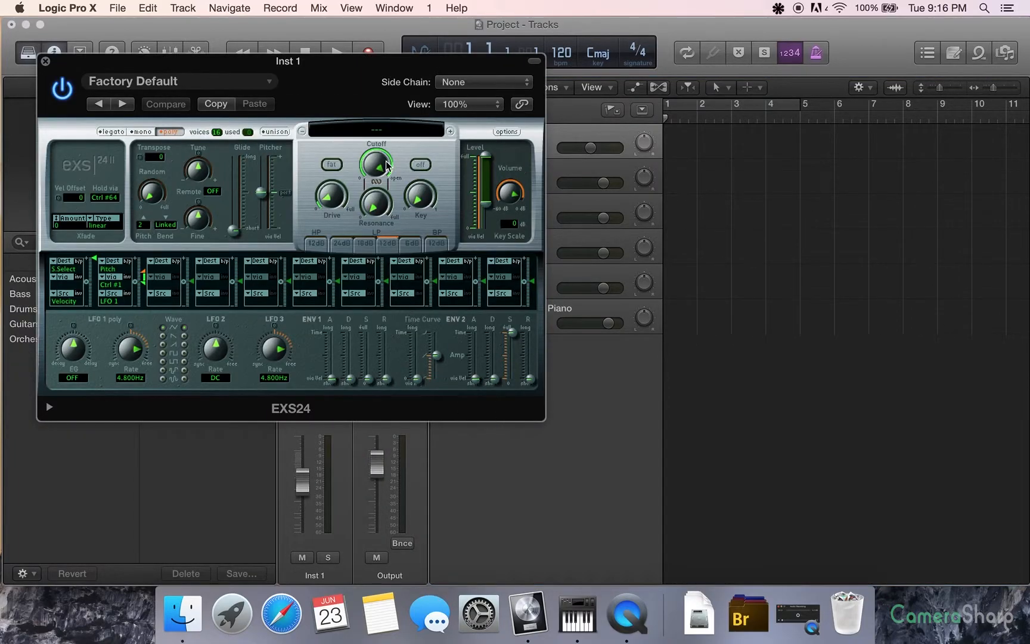
click(390, 127)
mouse_move(370, 233)
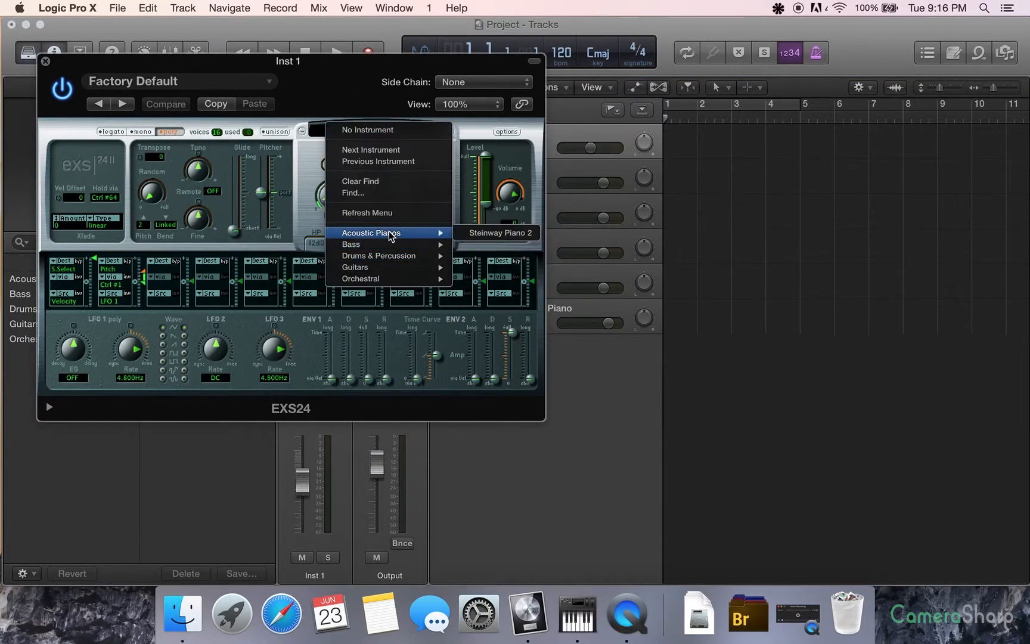
click(500, 232)
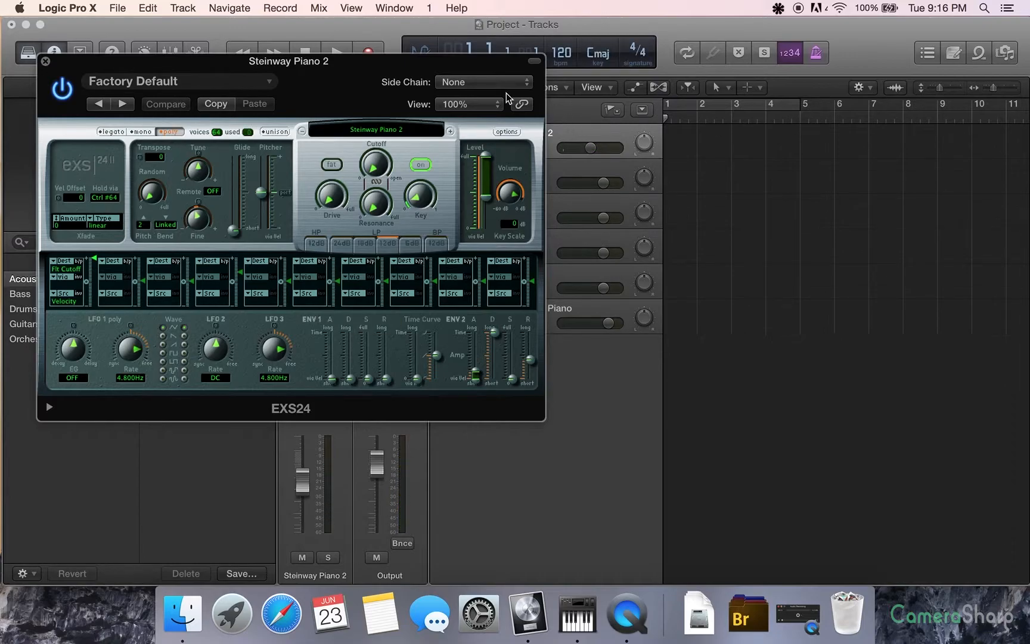
mouse_move(468, 61)
mouse_down()
mouse_move(743, 252)
mouse_move(382, 198)
mouse_move(558, 192)
mouse_up()
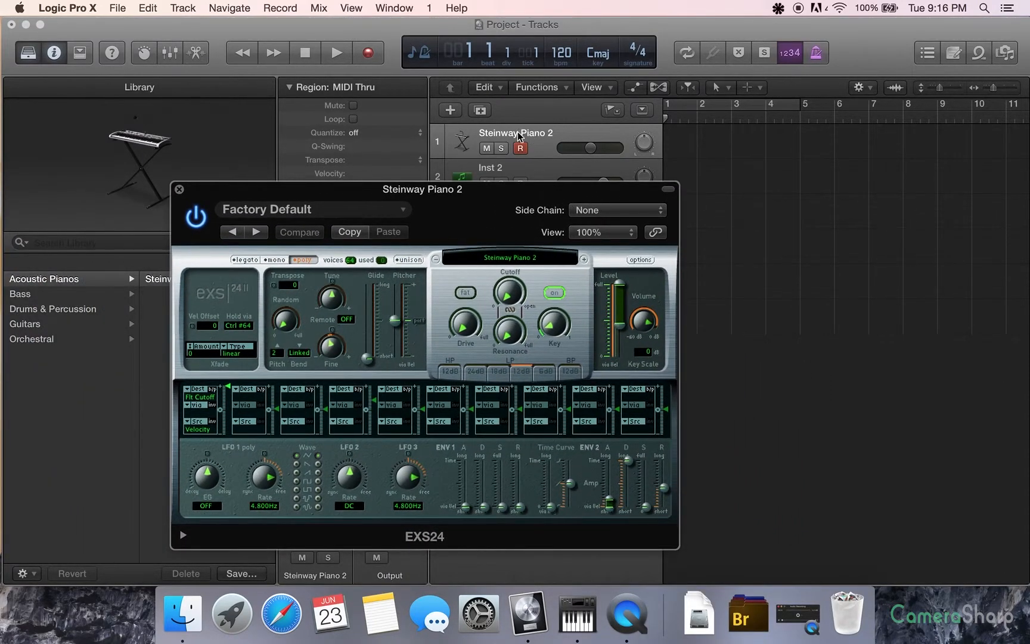
Insert a stereo Space Designer reverb in the Audio FX slot and raise its Rev output level
drag(388, 190, 640, 116)
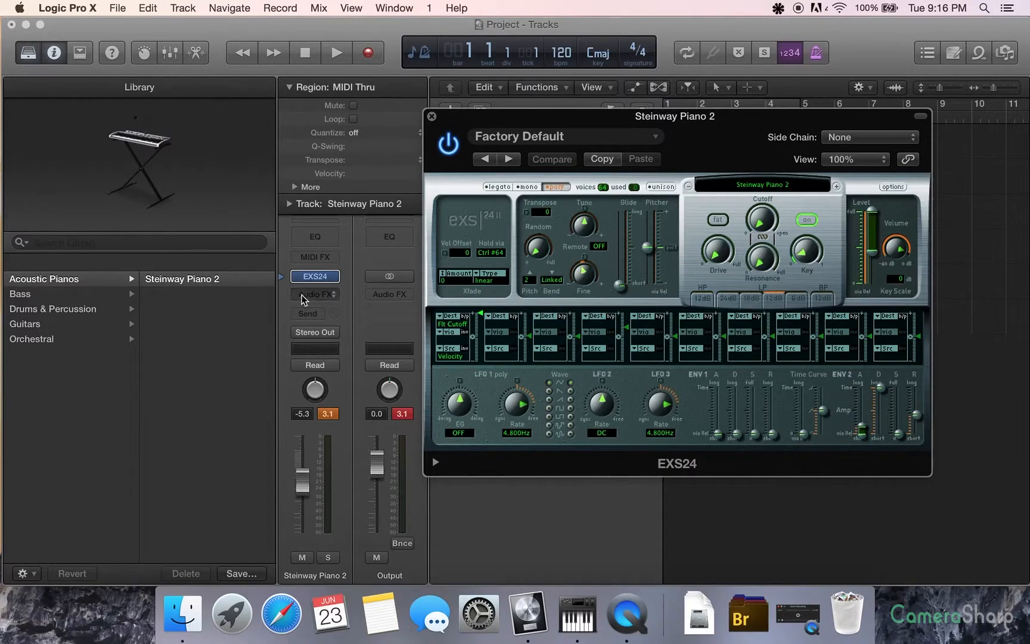
click(306, 295)
mouse_move(321, 432)
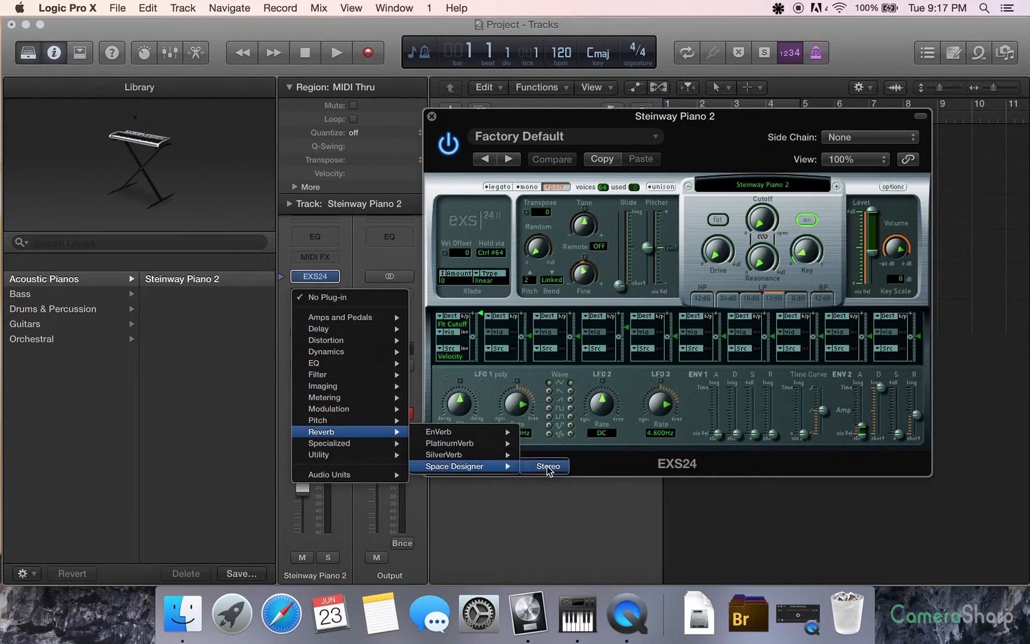
click(546, 466)
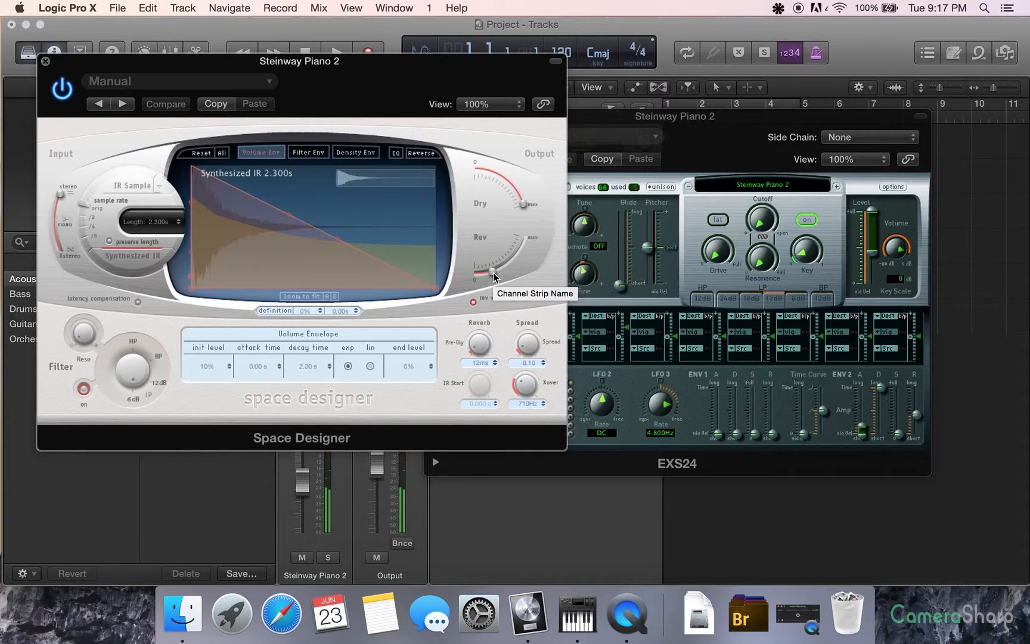
drag(493, 277, 500, 273)
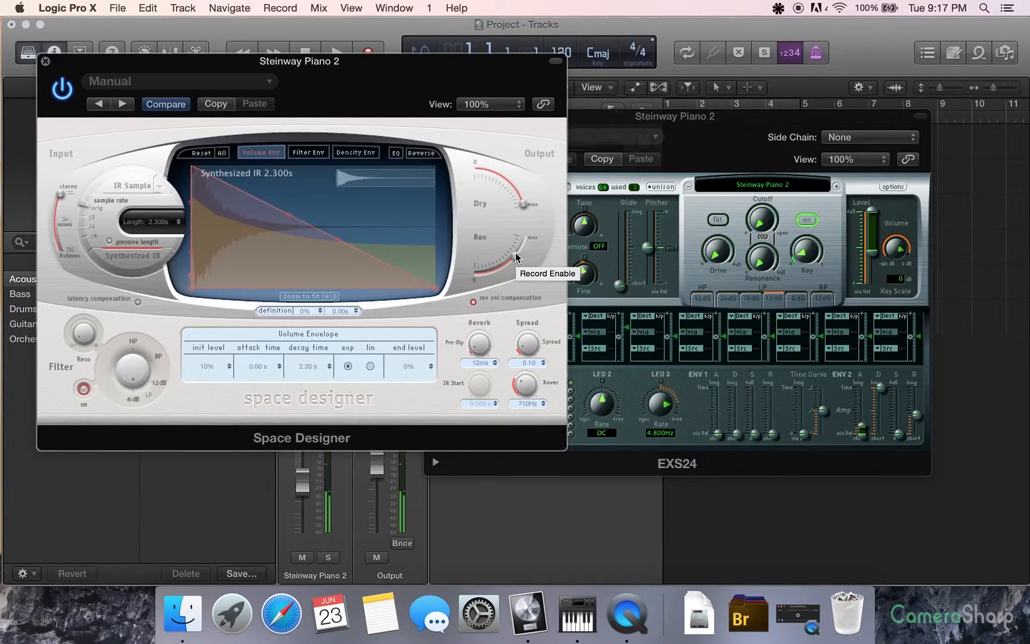
Try the Prison Main Floor hall preset reversed, then return to the preset list for plate reverbs
click(224, 82)
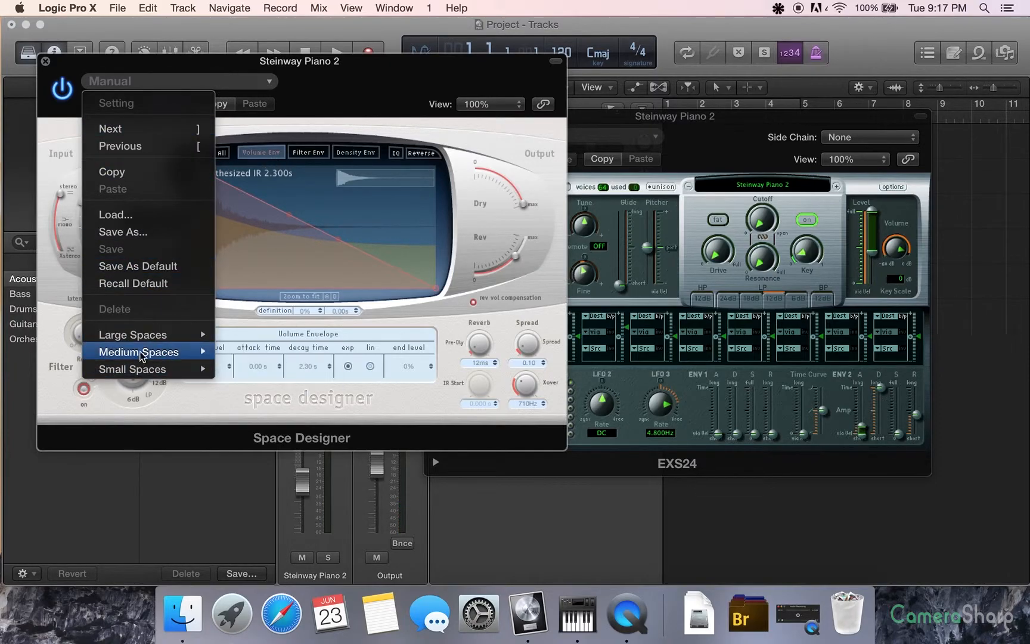
mouse_move(133, 335)
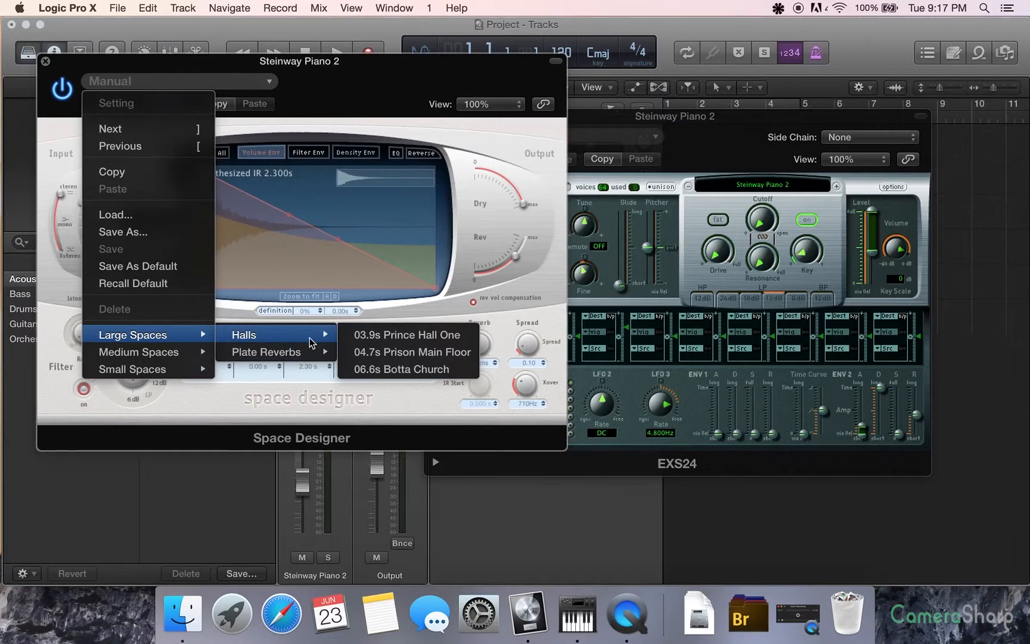
mouse_move(243, 335)
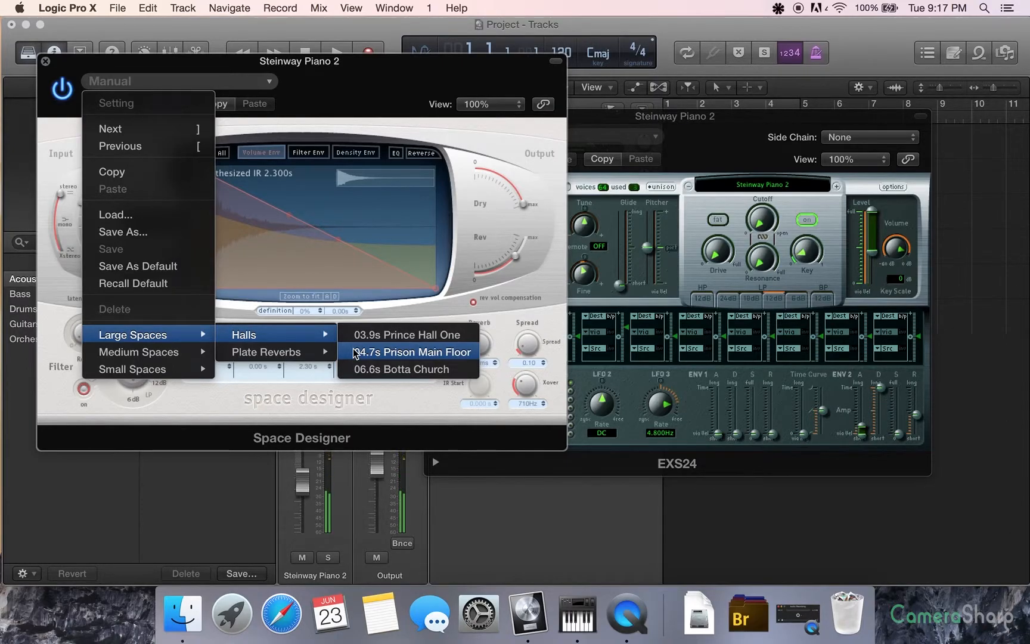
click(355, 354)
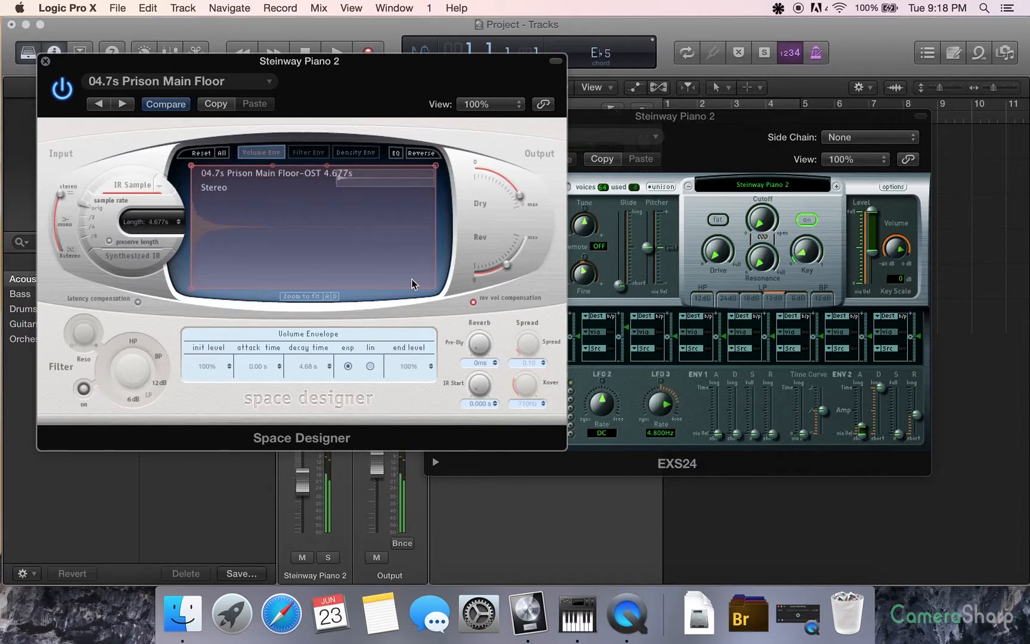
click(414, 156)
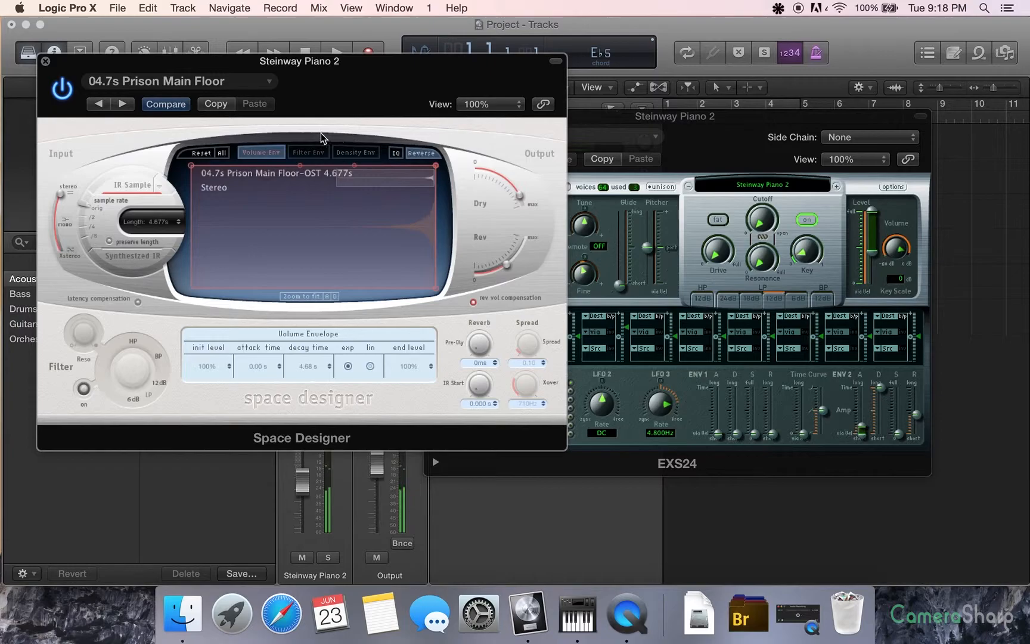
click(178, 84)
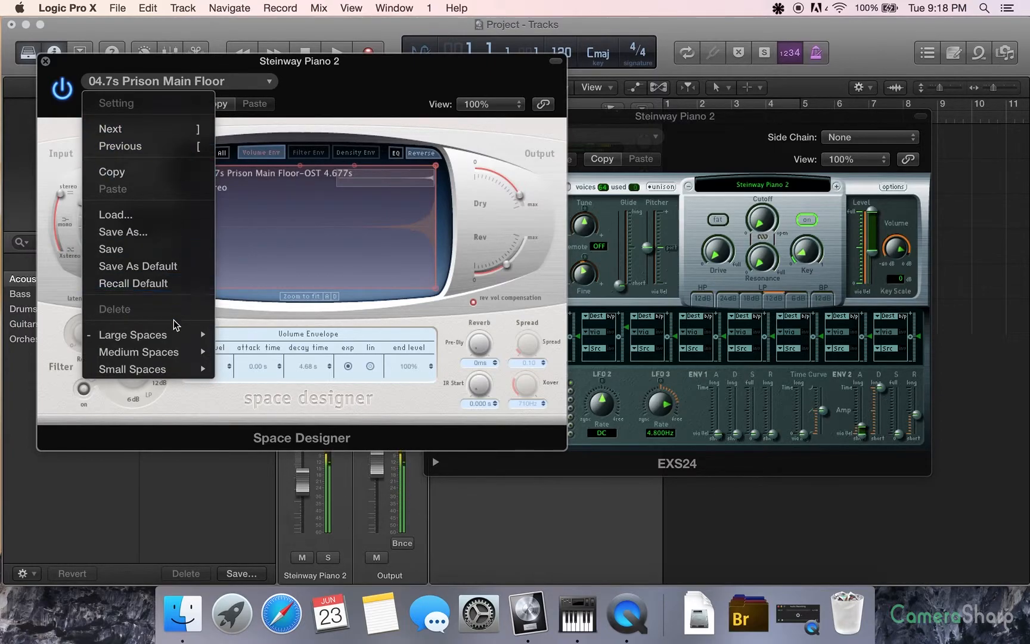
mouse_move(266, 351)
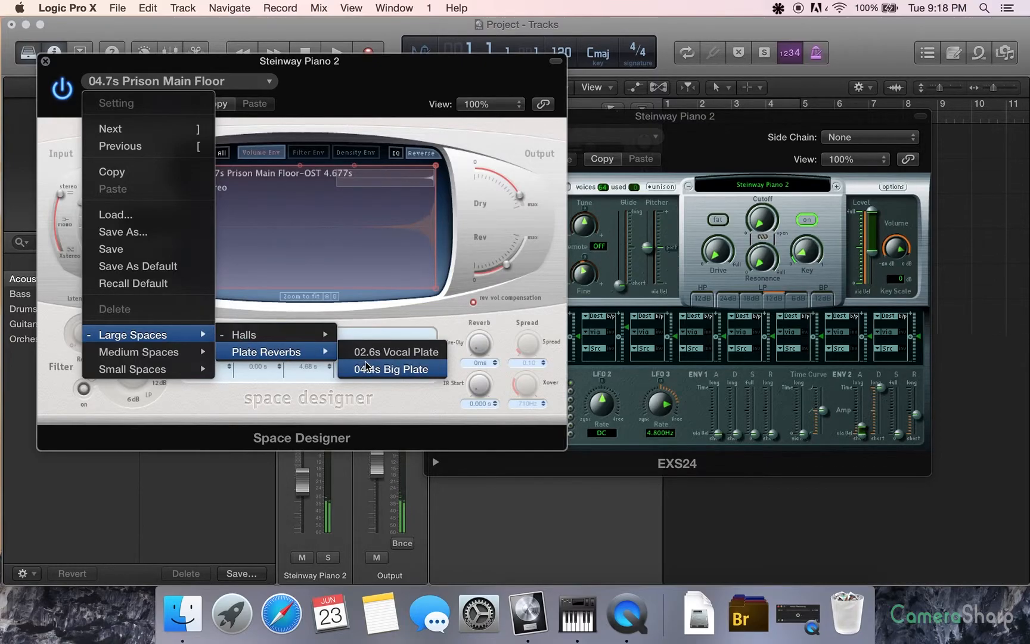
Load 04.4s Big Plate, adjust the wet level, set Pre-Dly to 17 ms and leave Reverse off
click(390, 368)
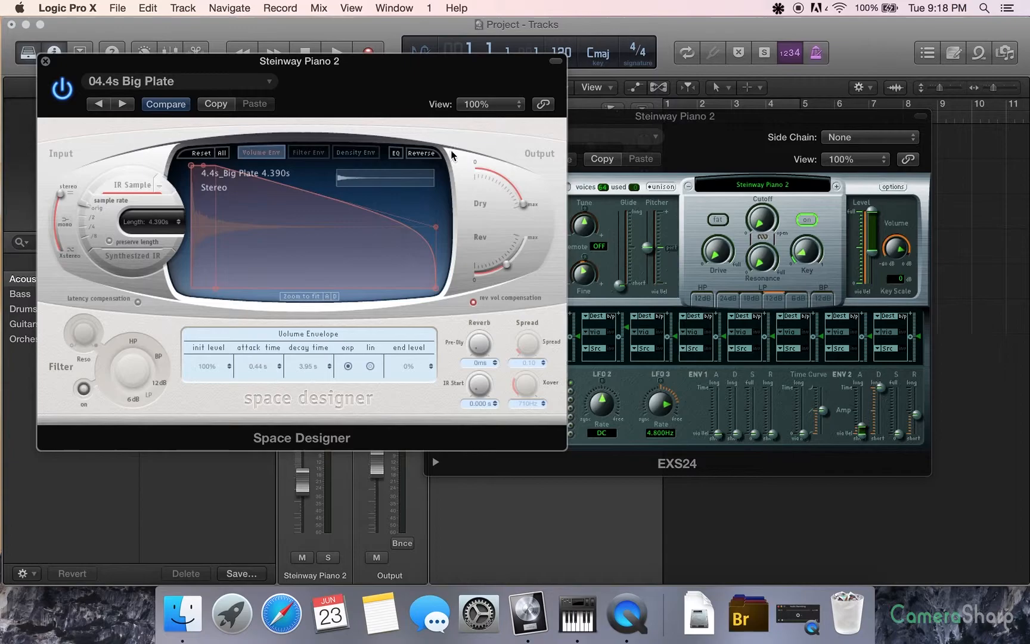
click(421, 153)
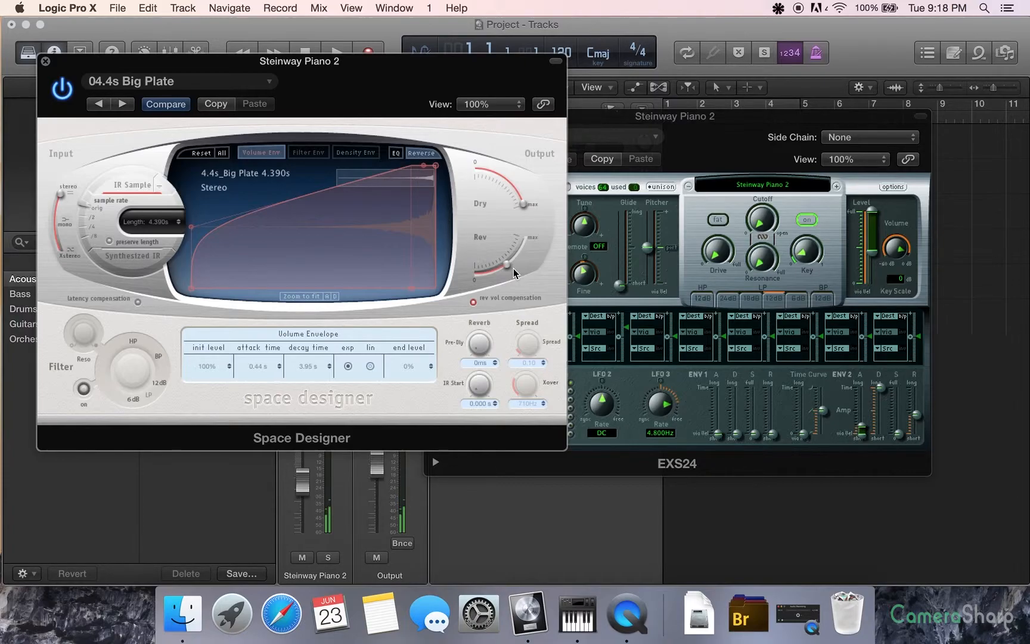
drag(513, 272, 516, 256)
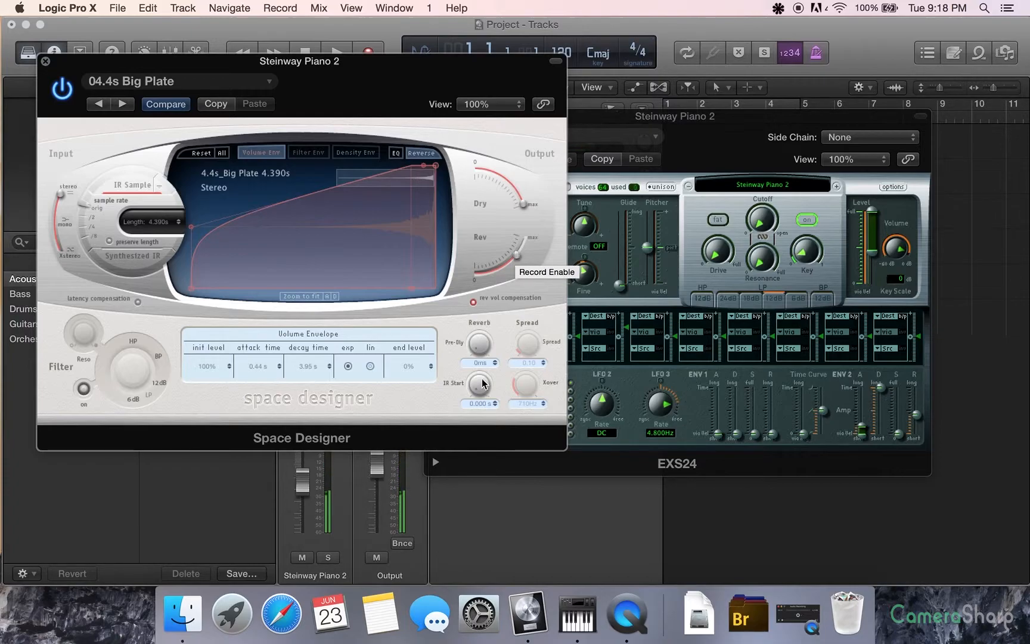
drag(478, 345, 485, 383)
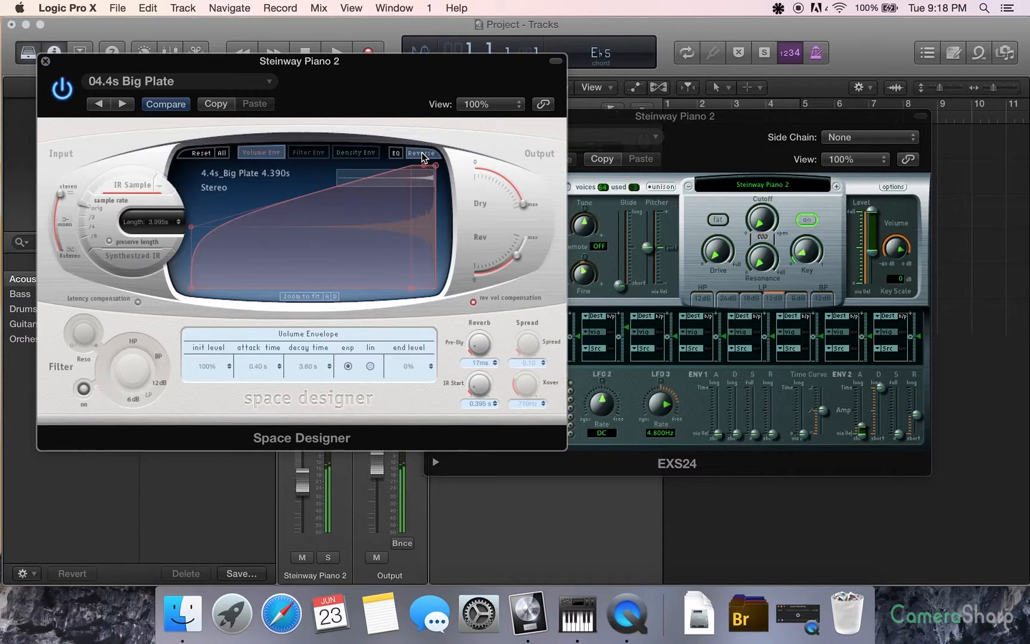
click(420, 153)
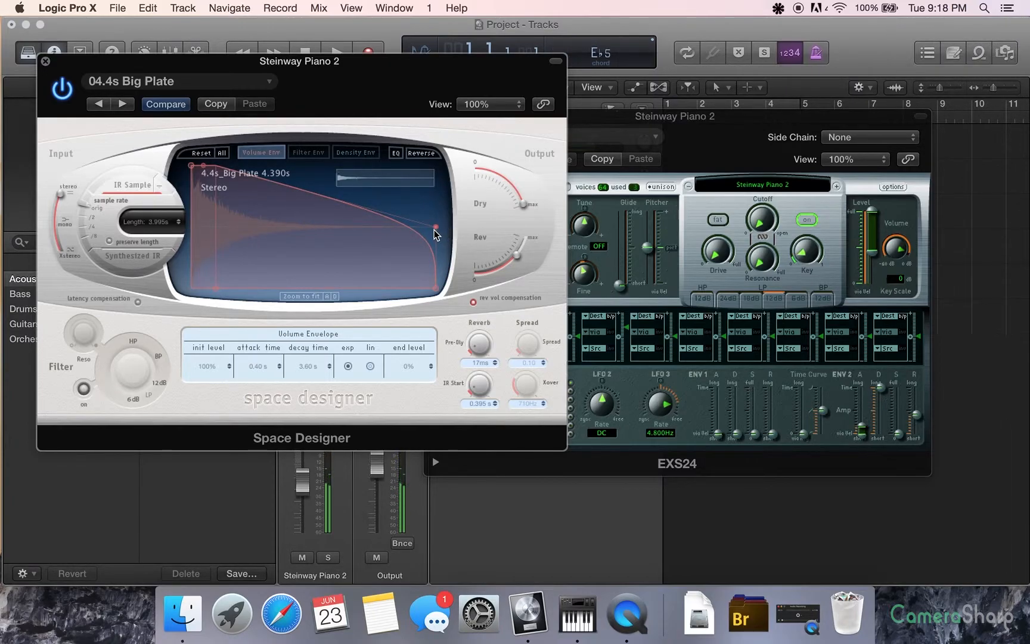
Reshape the volume envelope to a 2.72 s attack and 1.27 s decay, with stereo input
mouse_move(438, 233)
mouse_down()
mouse_move(364, 265)
mouse_move(220, 288)
mouse_up()
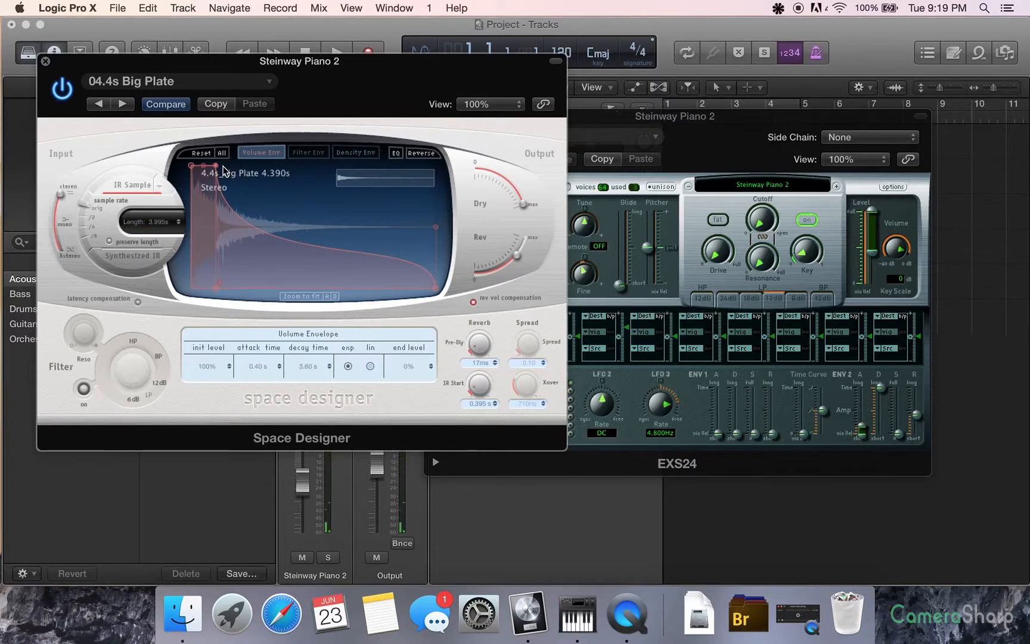
drag(222, 282, 359, 280)
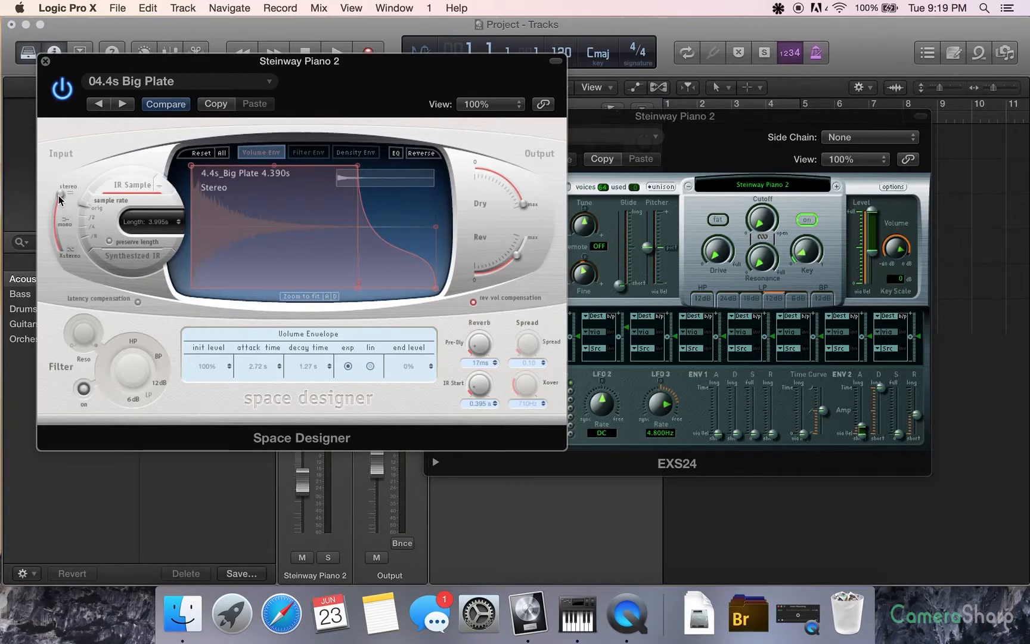
drag(59, 222, 61, 194)
Set the reverb EQ's low shelf to a +15.3 dB boost at 120 Hz
click(396, 153)
drag(306, 226, 306, 205)
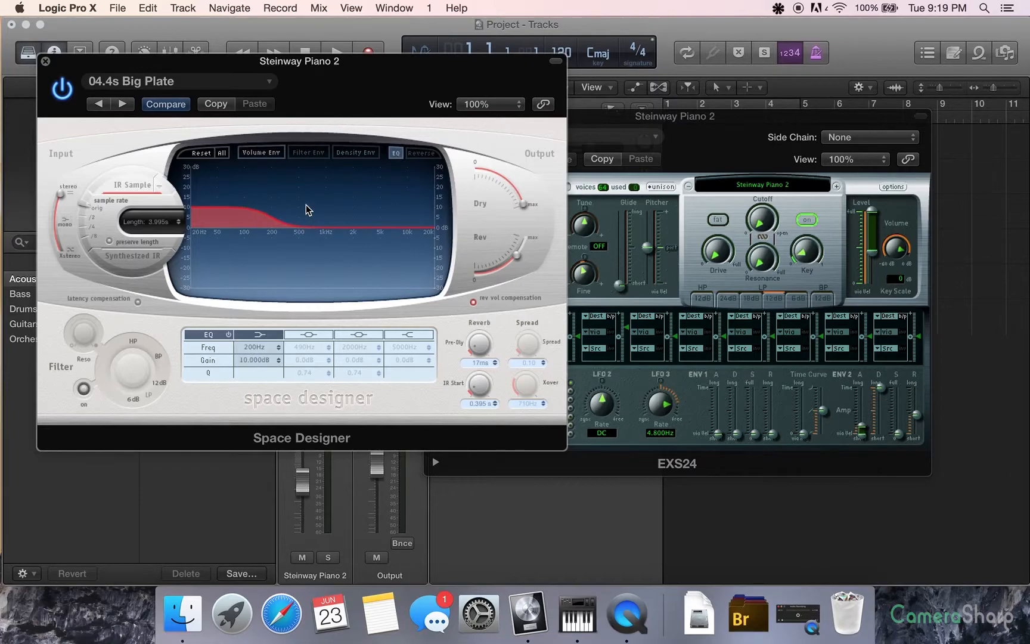
drag(231, 219, 277, 238)
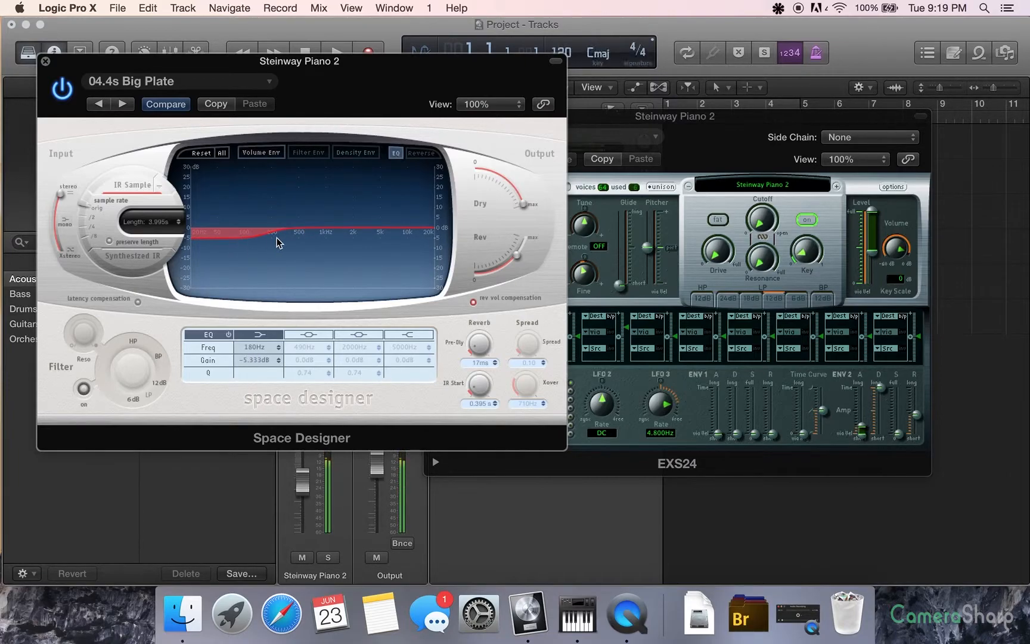
drag(386, 223, 391, 184)
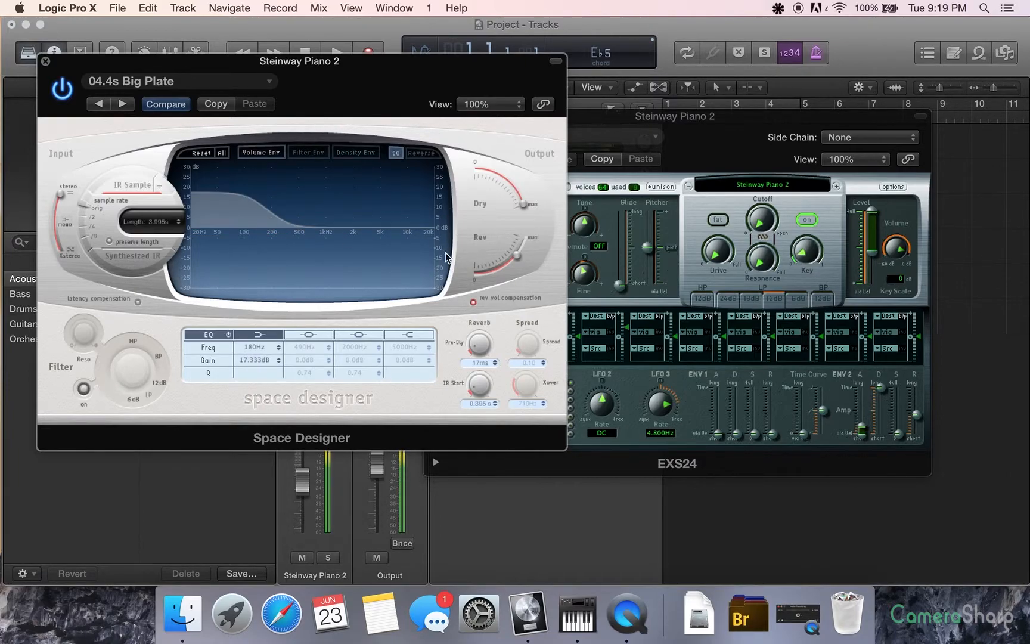
drag(427, 229, 424, 234)
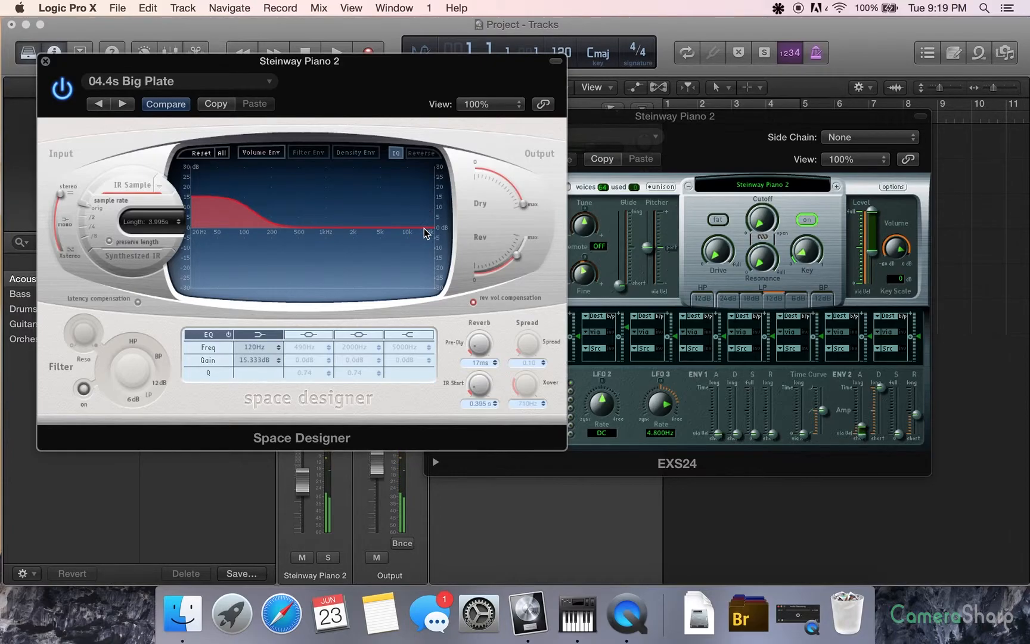
Cut the third EQ band by 7.5 dB around 2100 Hz
click(363, 336)
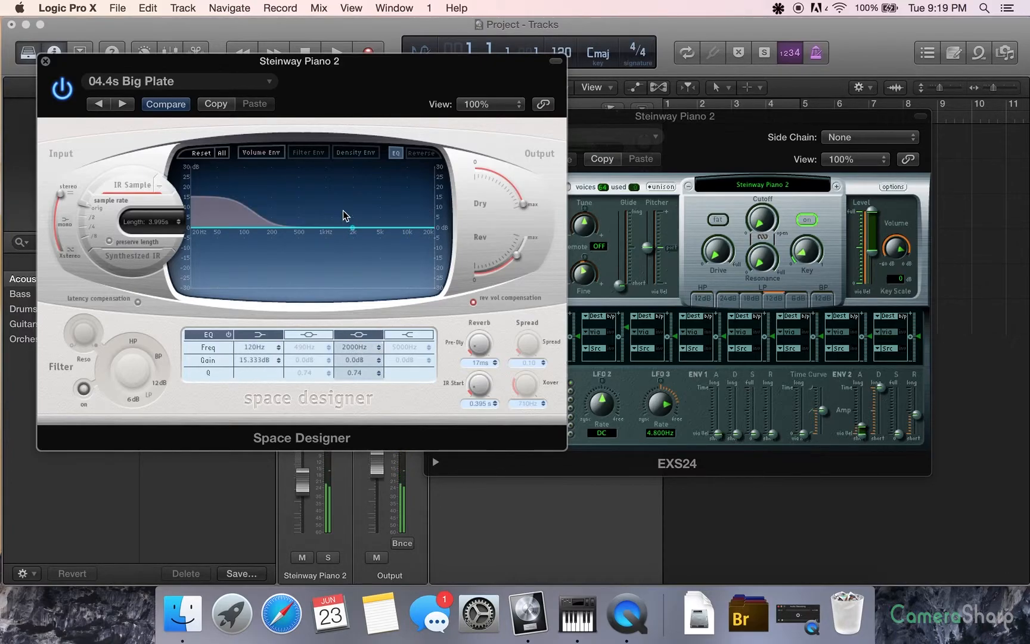
mouse_move(343, 222)
mouse_down()
mouse_move(344, 187)
mouse_move(347, 258)
mouse_move(346, 245)
mouse_up()
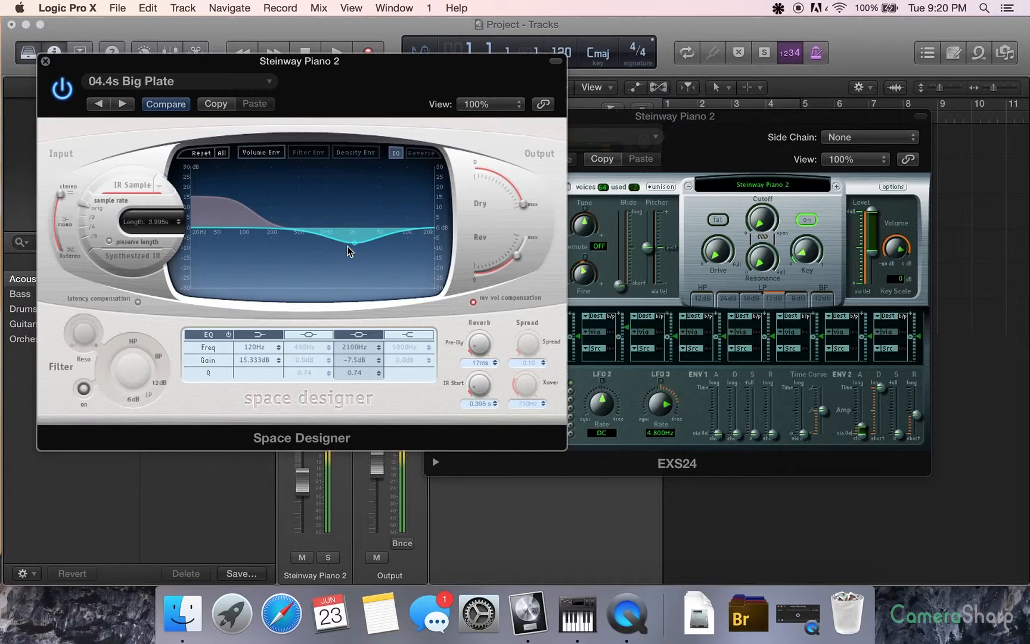
Switch on the reverb's filter with raised resonance and close the Space Designer window
click(83, 389)
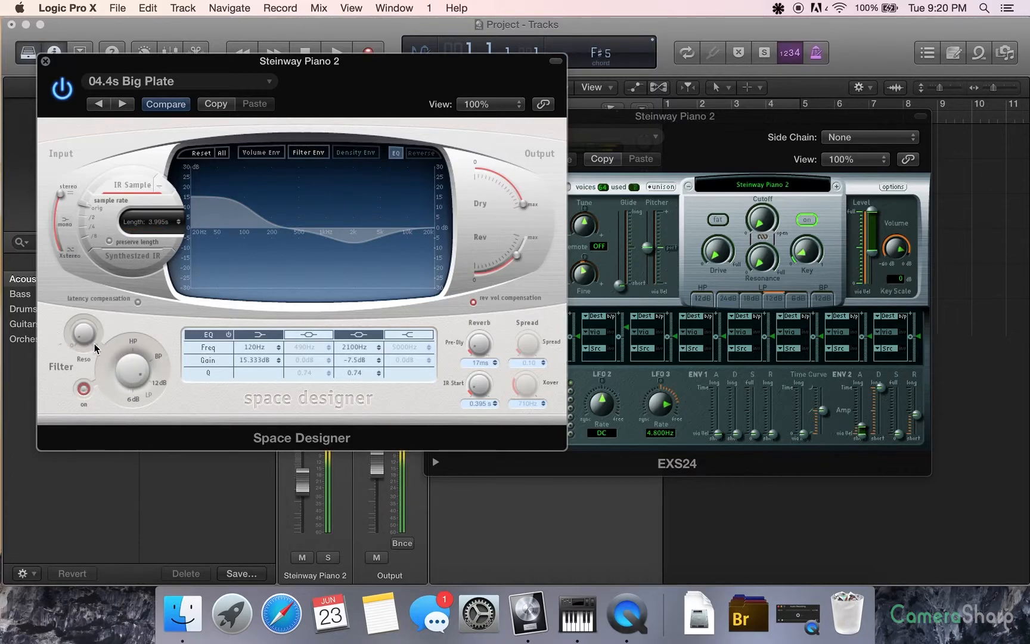
drag(84, 338, 84, 332)
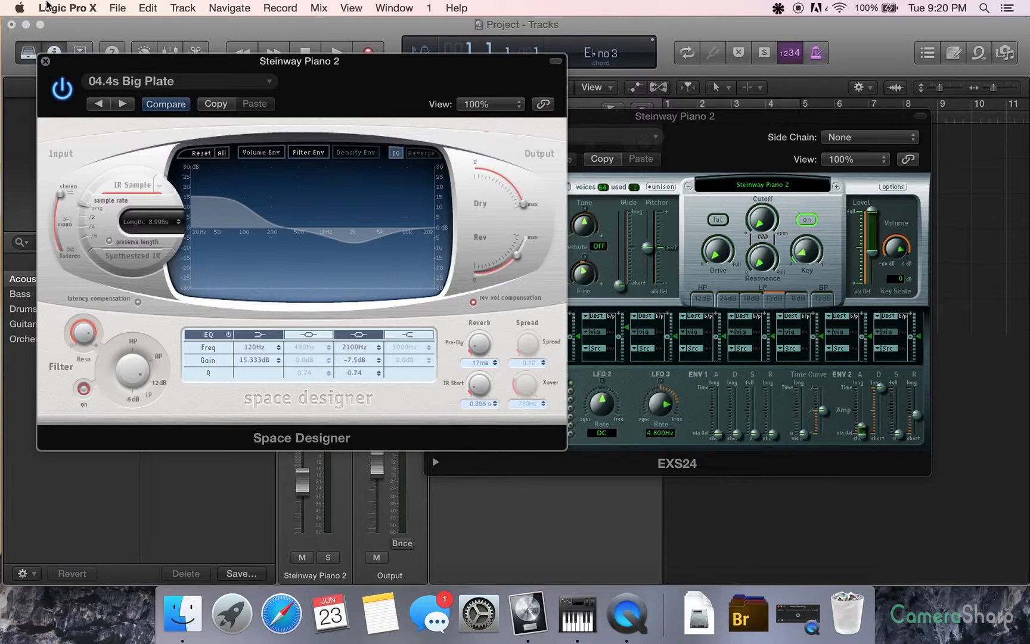
click(46, 63)
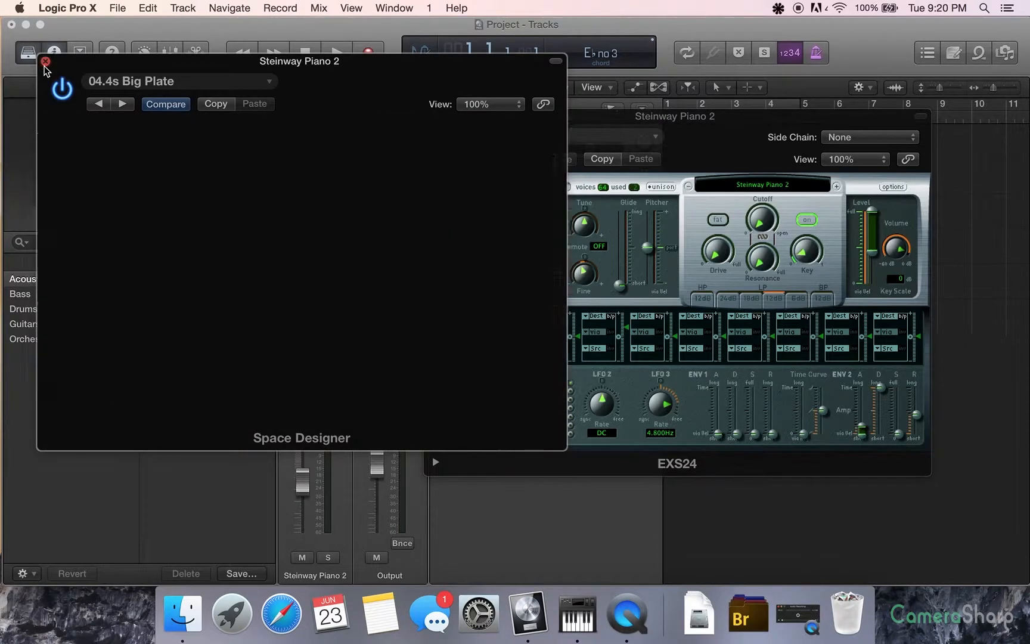